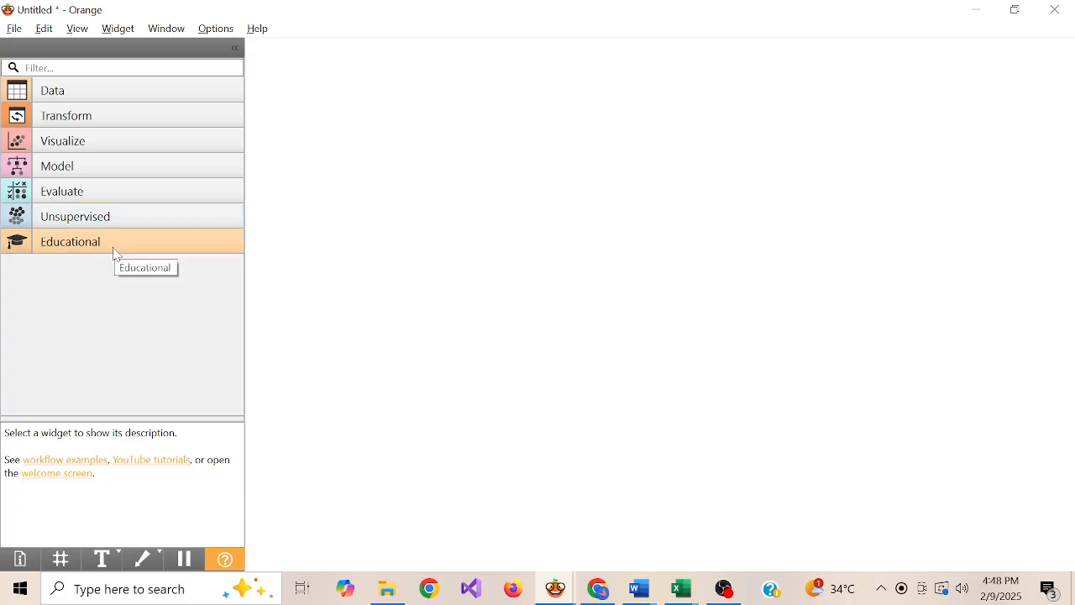
Place a File widget on the canvas and load Diabetes Missing Data.csv from the Desktop into it
{"action": "left_click", "coordinate": [183, 92]}
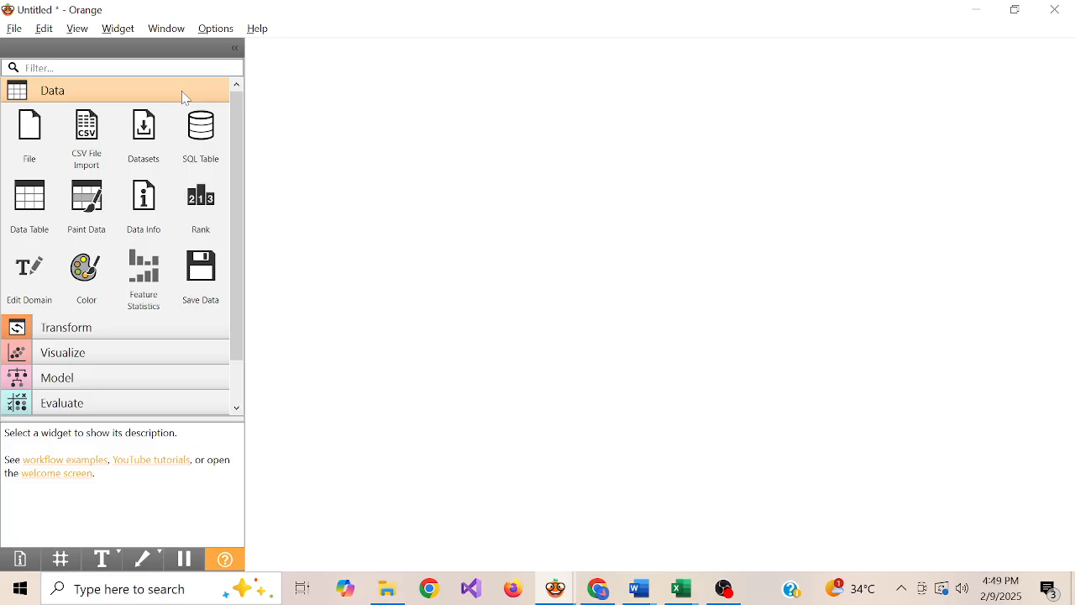
{"action": "left_click_drag", "start_coordinate": [29, 135], "coordinate": [364, 101]}
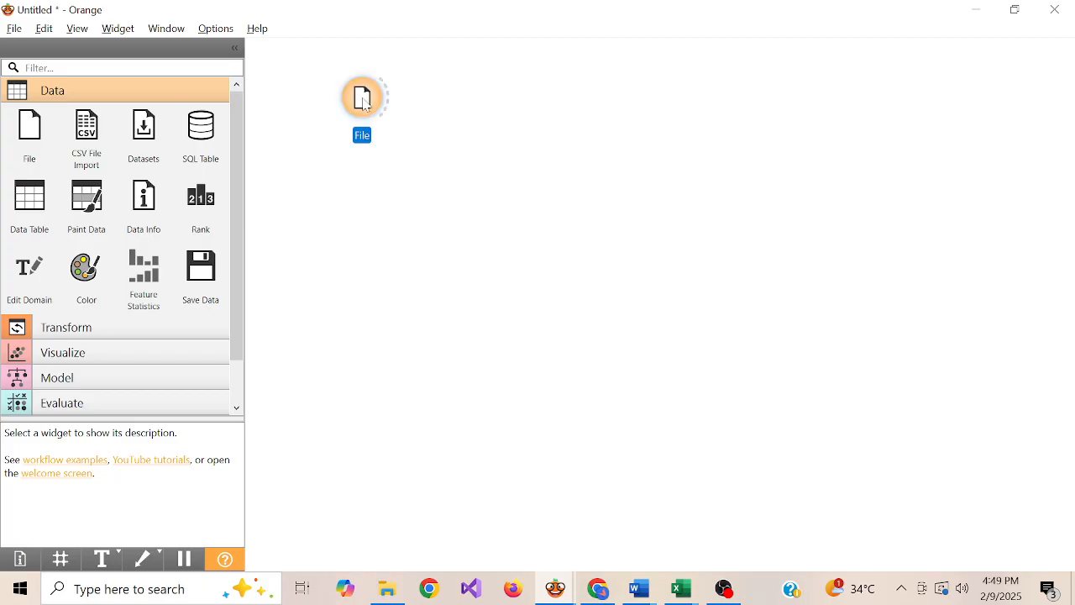
{"action": "double_click", "coordinate": [365, 104]}
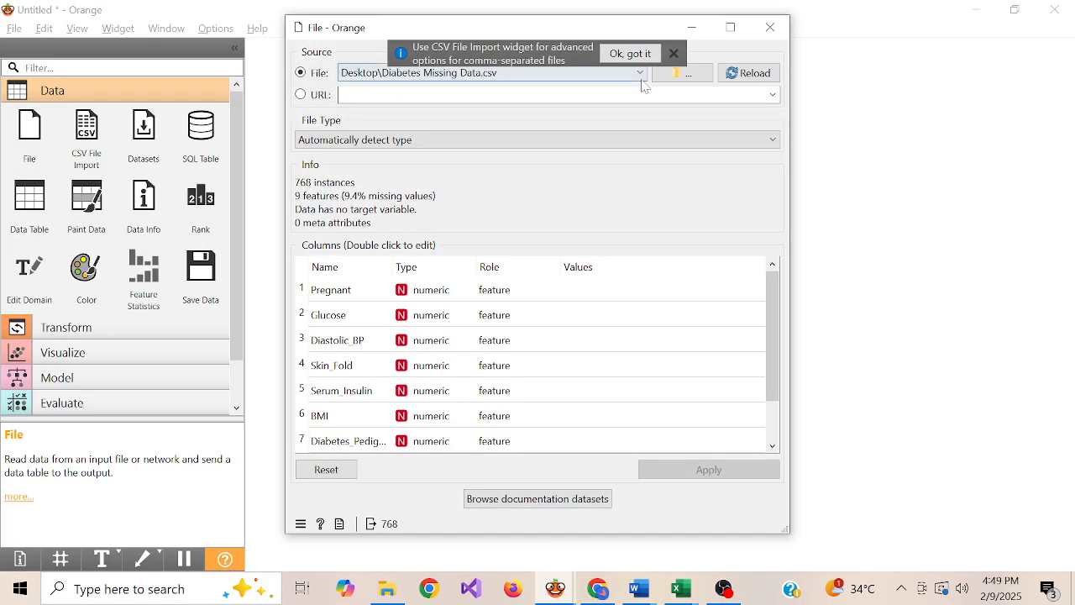
{"action": "left_click", "coordinate": [673, 54]}
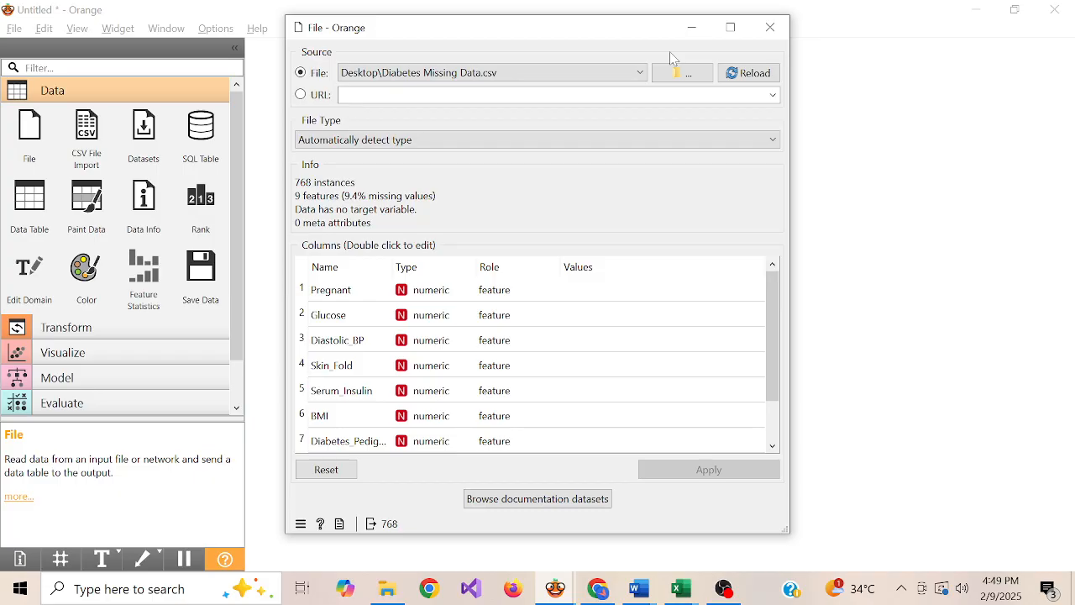
{"action": "left_click", "coordinate": [686, 76]}
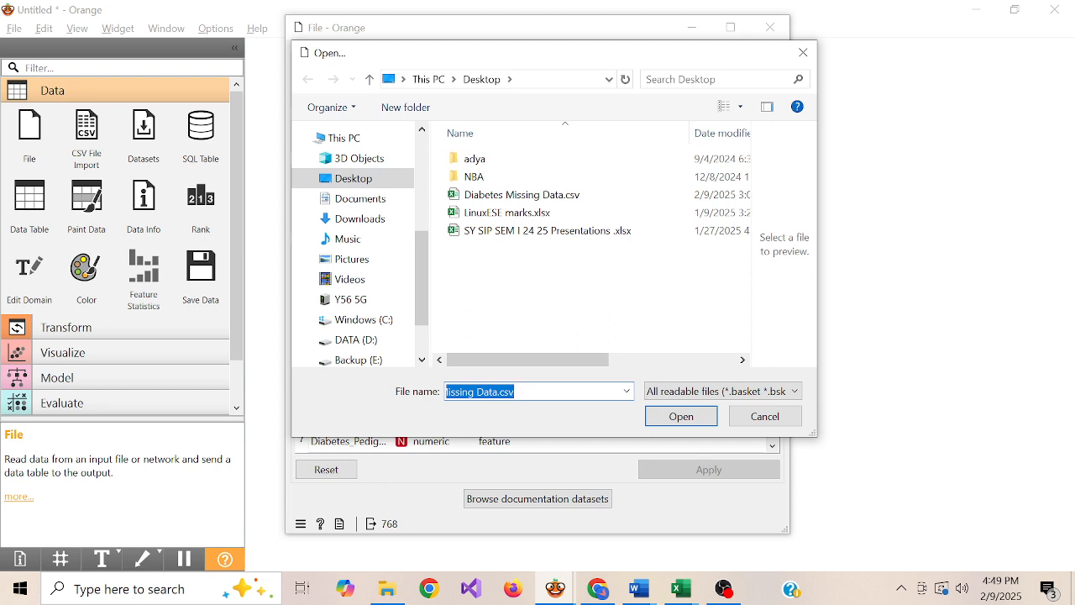
{"action": "left_click", "coordinate": [595, 198]}
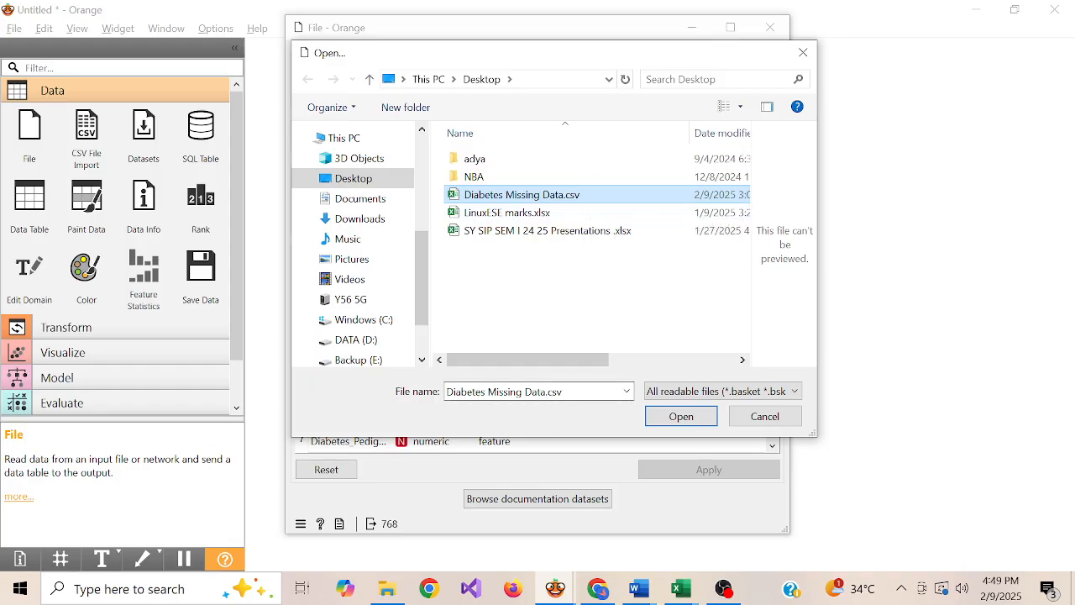
{"action": "left_click", "coordinate": [584, 391]}
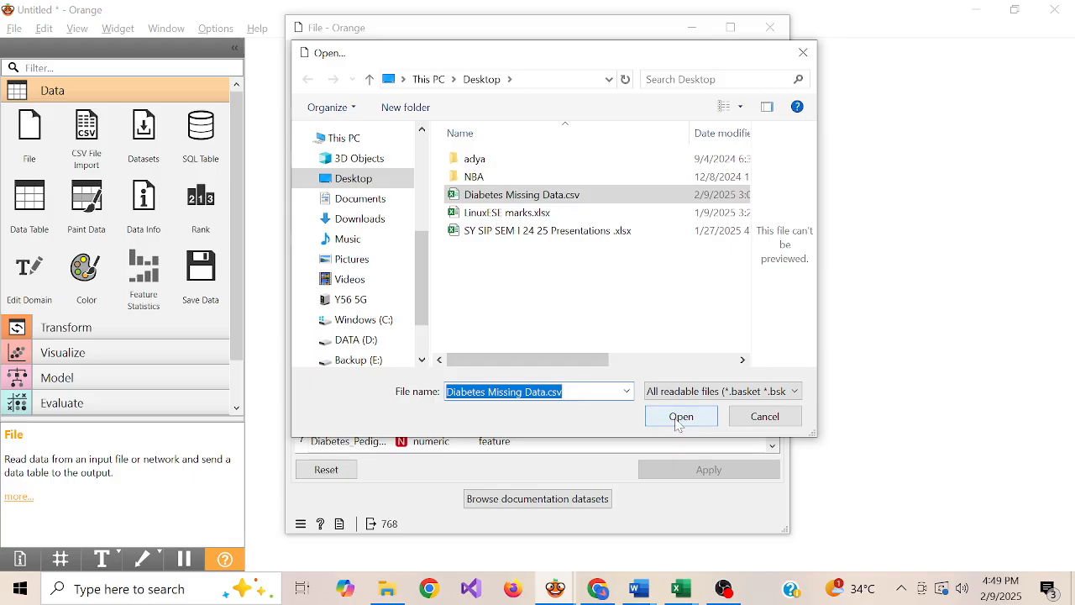
{"action": "left_click", "coordinate": [680, 417]}
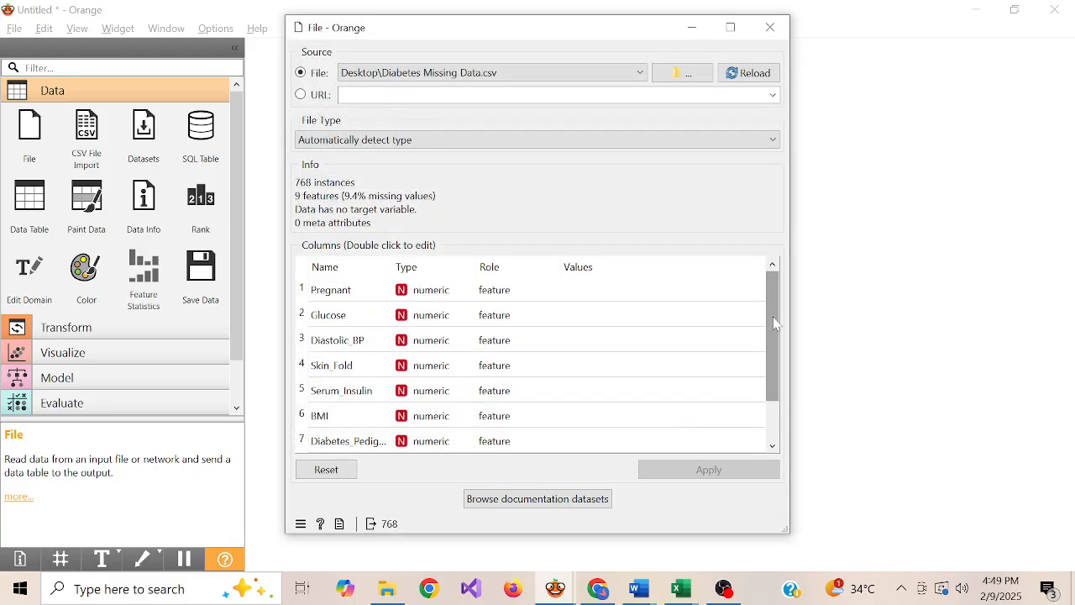
{"action": "left_click_drag", "start_coordinate": [774, 324], "coordinate": [770, 432]}
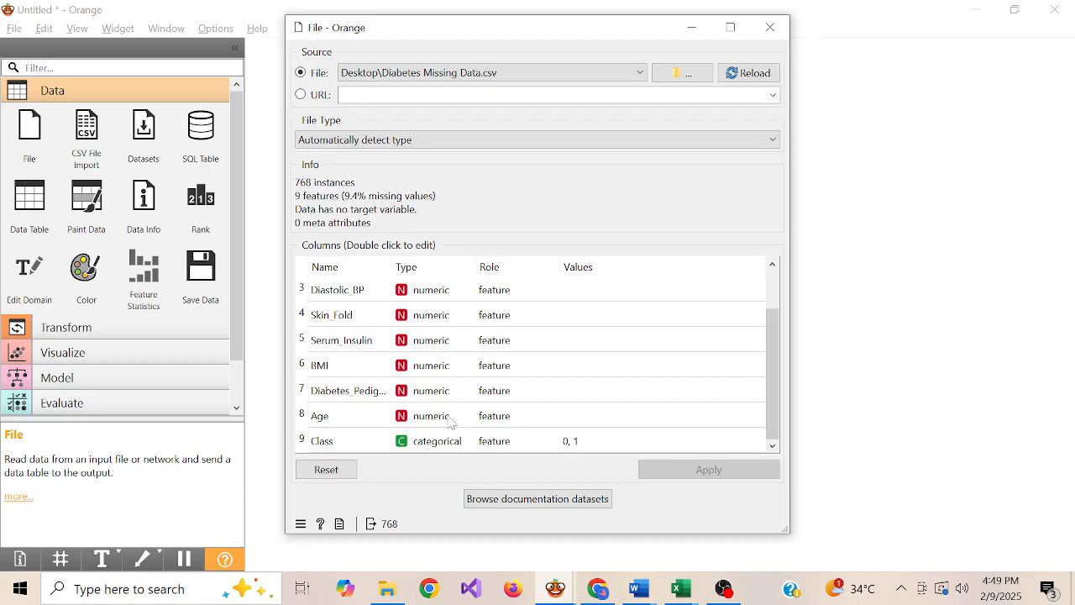
{"action": "left_click", "coordinate": [771, 30]}
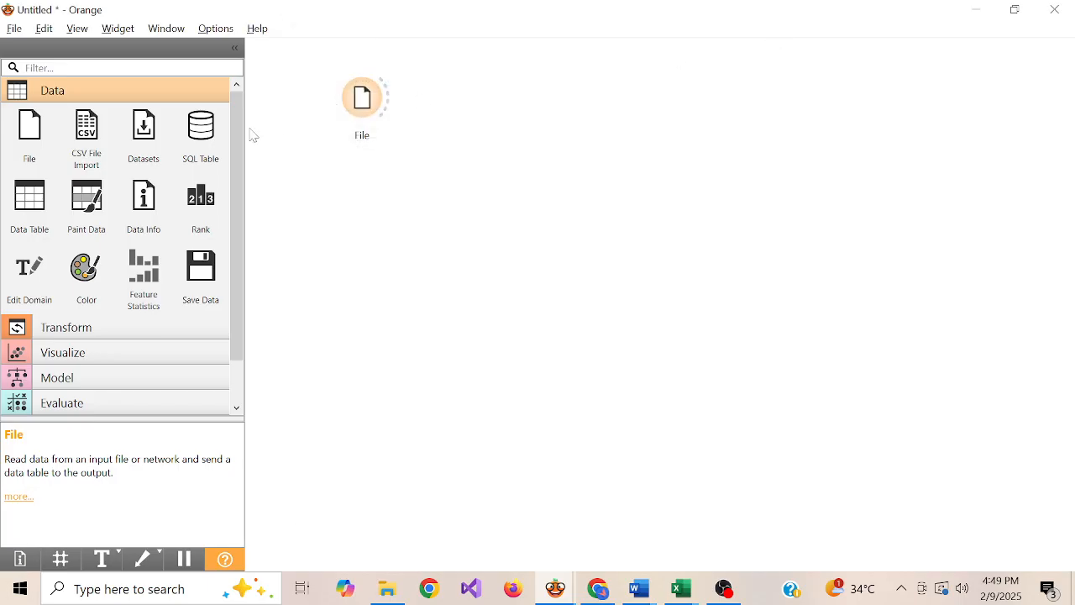
Add a Data Table widget beside the File widget and link the File widget's data output to it
{"action": "left_click_drag", "start_coordinate": [30, 202], "coordinate": [456, 104]}
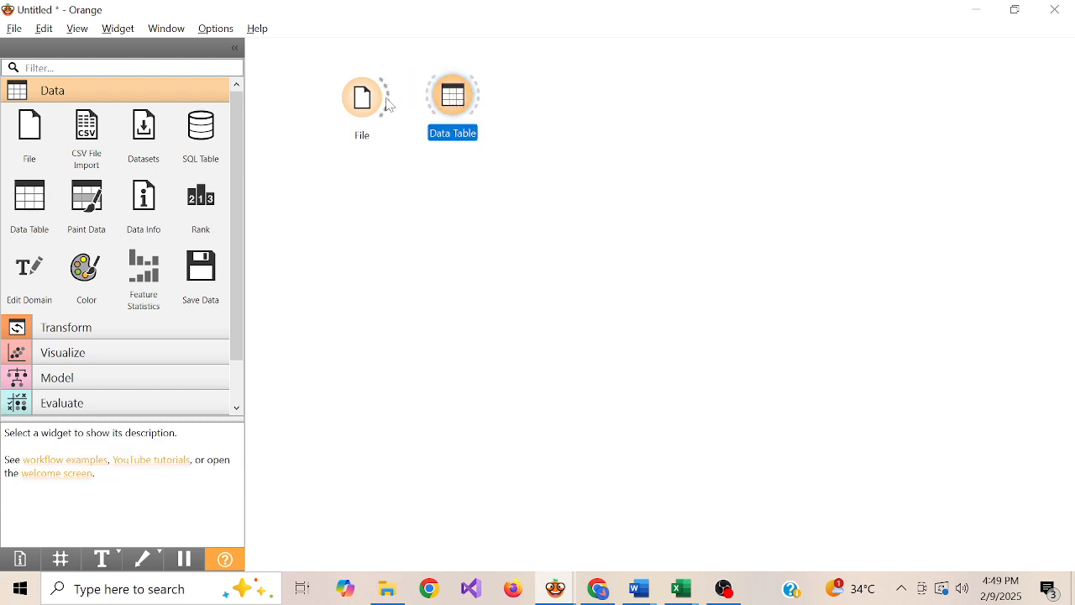
{"action": "left_click_drag", "start_coordinate": [390, 101], "coordinate": [440, 114]}
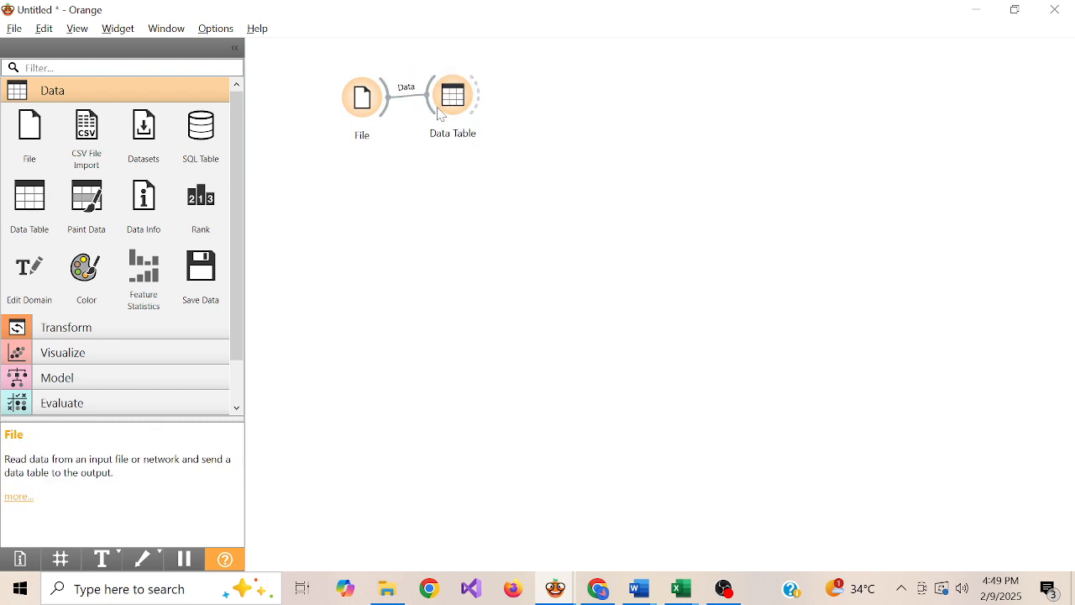
{"action": "left_click", "coordinate": [456, 112]}
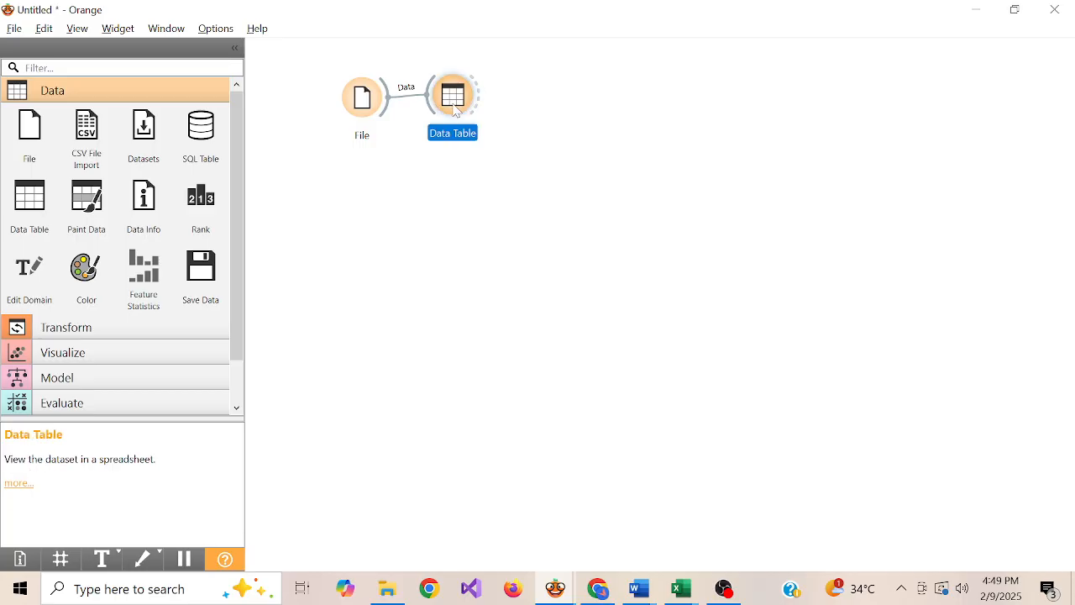
View the raw dataset in the Data Table and examine the Serum_Insulin entries of the first three rows for missing values
{"action": "double_click", "coordinate": [456, 111]}
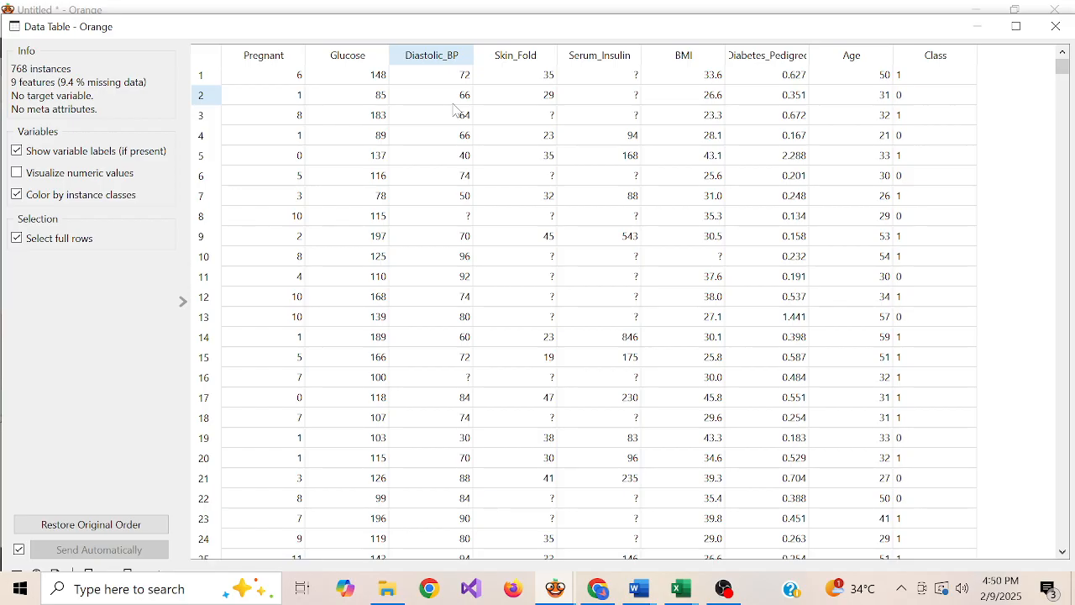
{"action": "left_click", "coordinate": [598, 82]}
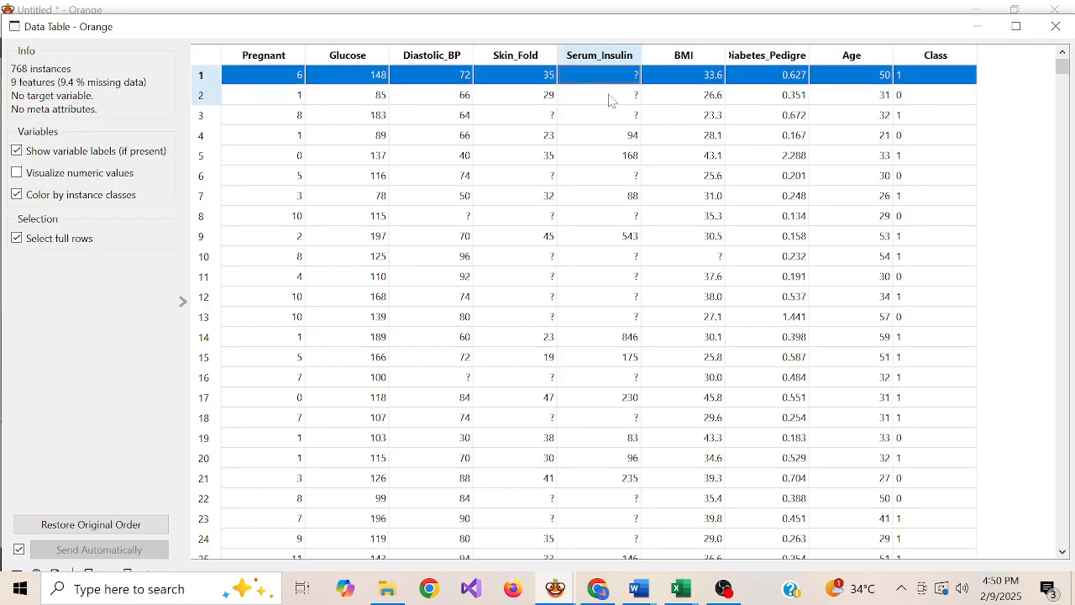
{"action": "left_click", "coordinate": [609, 95]}
{"action": "left_click", "coordinate": [613, 123]}
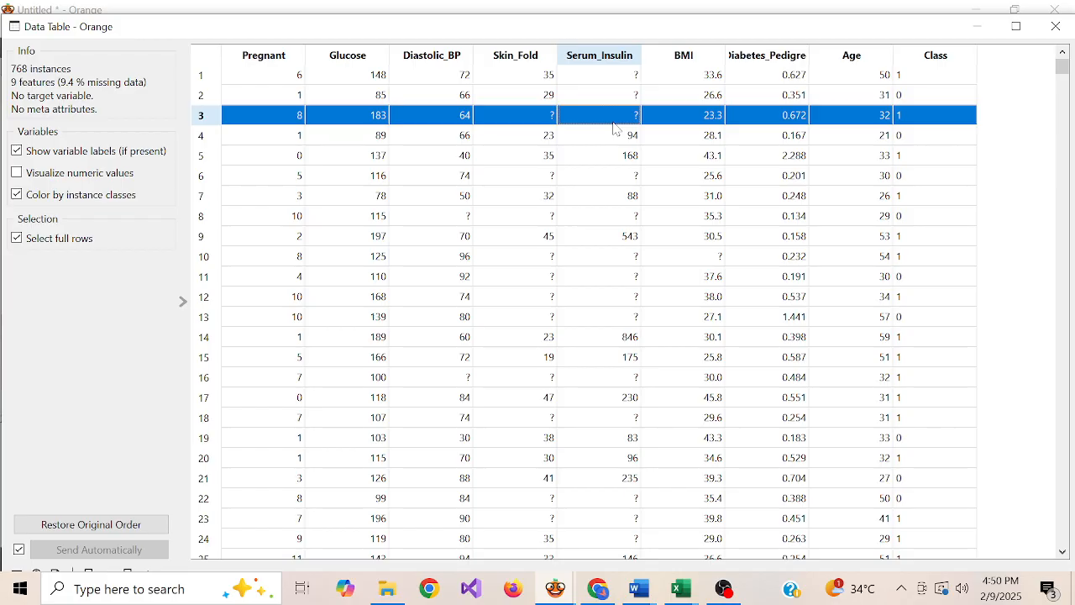
{"action": "left_click", "coordinate": [1060, 28]}
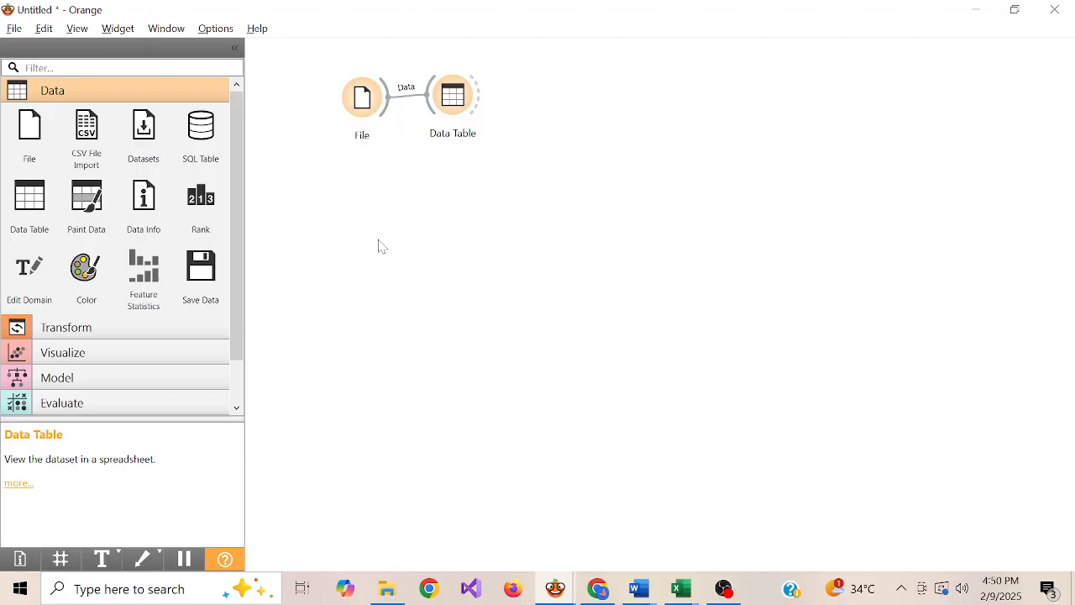
Add a Preprocess widget below the File widget and feed it the File widget's data
{"action": "right_click", "coordinate": [418, 195]}
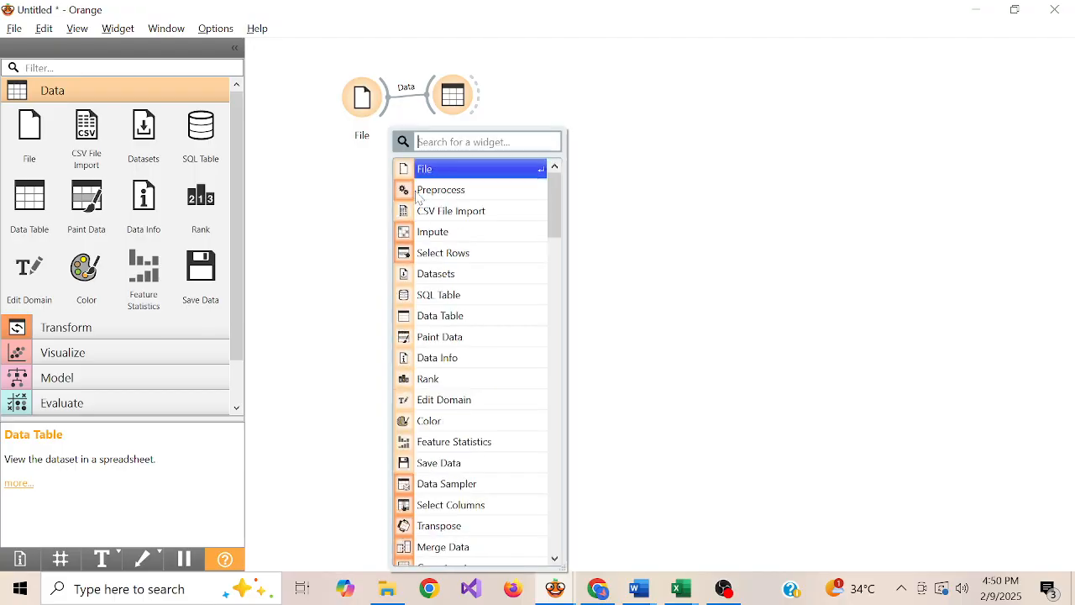
{"action": "left_click", "coordinate": [437, 191]}
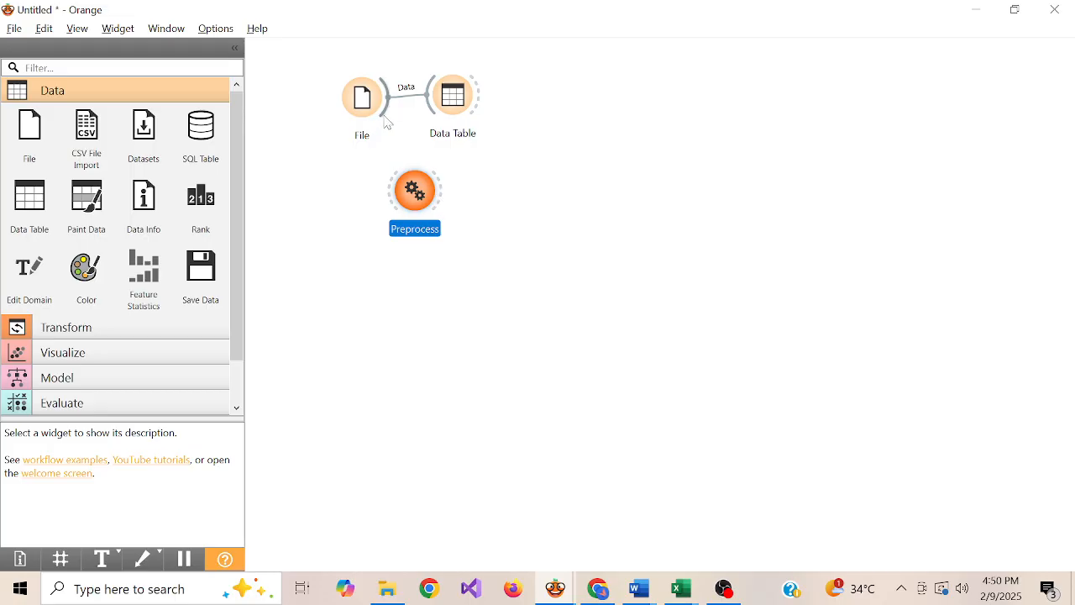
{"action": "left_click_drag", "start_coordinate": [388, 117], "coordinate": [409, 199]}
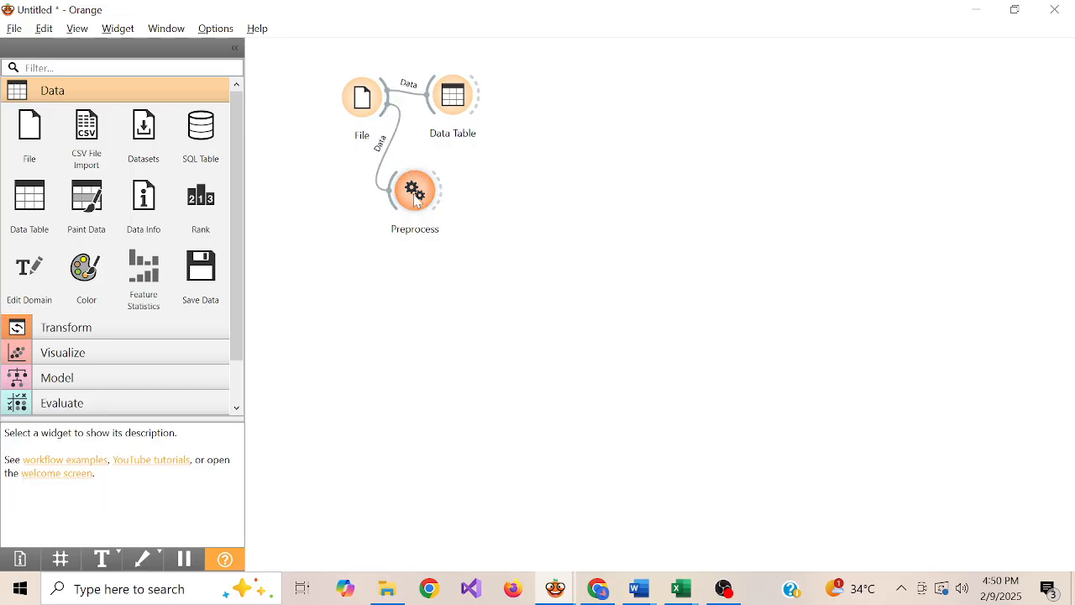
Clear the Preprocess pipeline and add Impute Missing Values to it, set to remove rows with missing values
{"action": "double_click", "coordinate": [415, 193]}
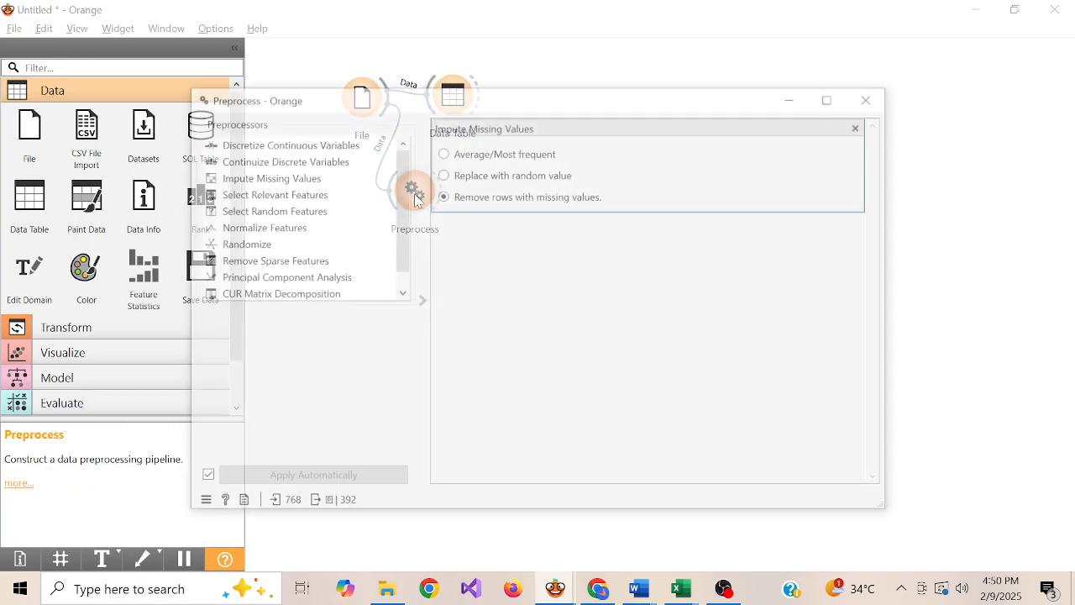
{"action": "left_click", "coordinate": [862, 125]}
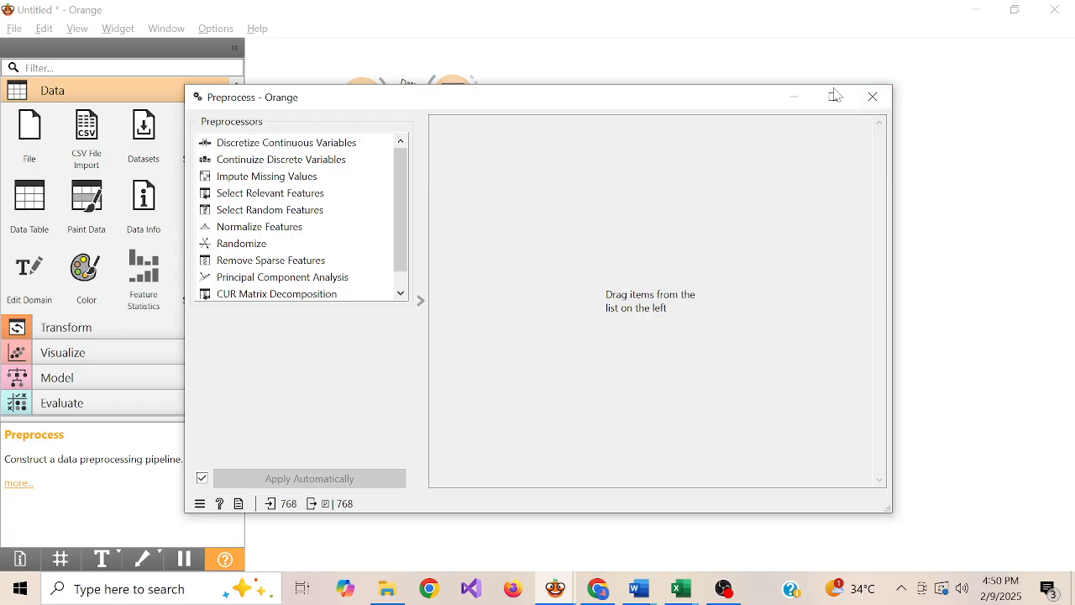
{"action": "left_click", "coordinate": [833, 97]}
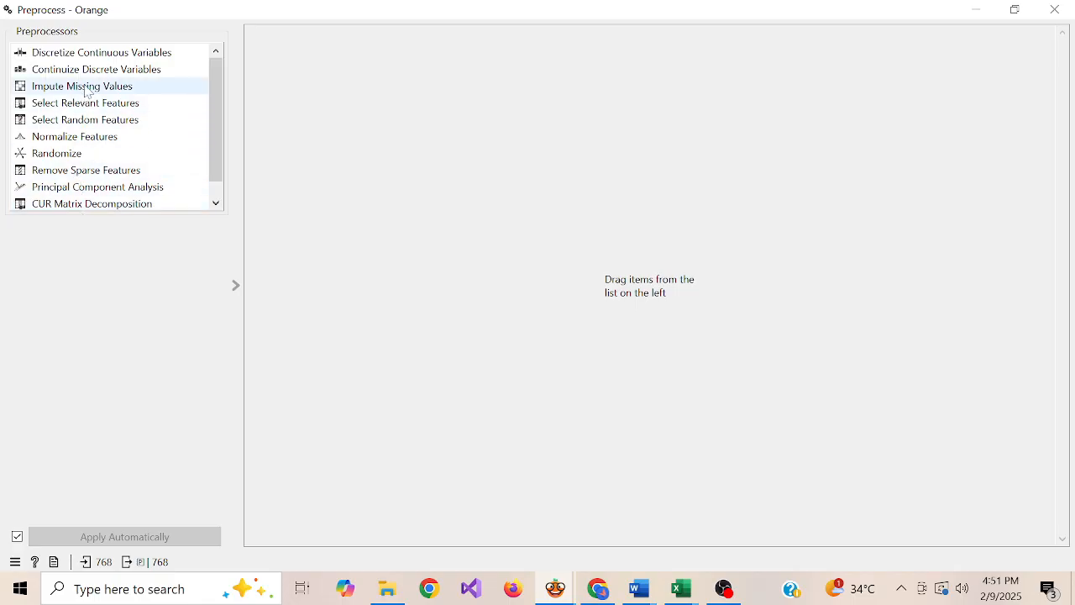
{"action": "left_click_drag", "start_coordinate": [88, 91], "coordinate": [423, 92]}
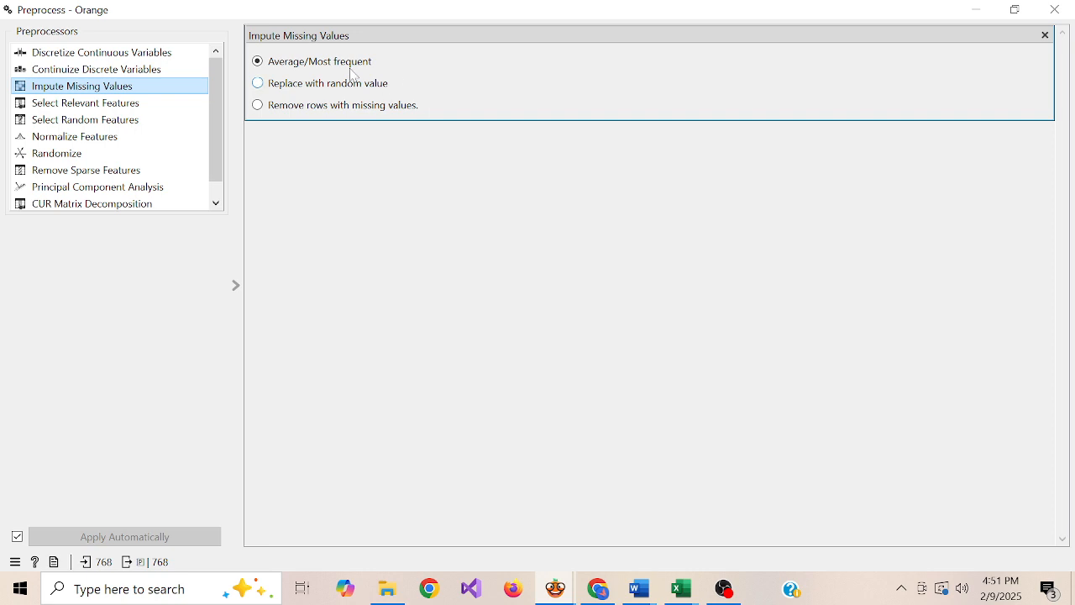
{"action": "left_click", "coordinate": [360, 113]}
{"action": "left_click", "coordinate": [1055, 9]}
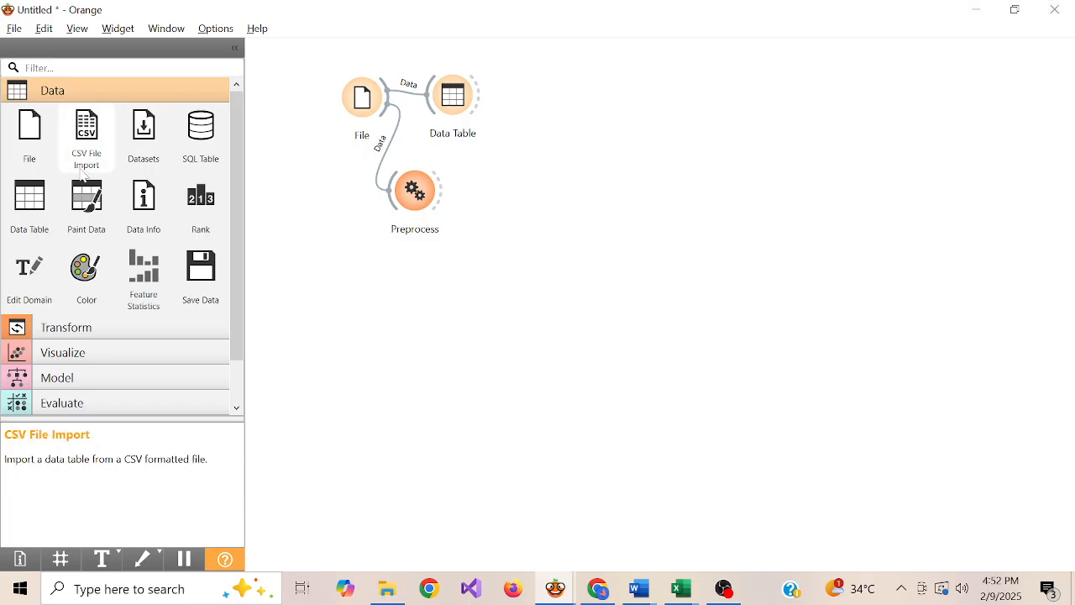
Add a second Data Table widget and connect it to the Preprocess widget's preprocessed data output
{"action": "left_click_drag", "start_coordinate": [29, 217], "coordinate": [542, 201]}
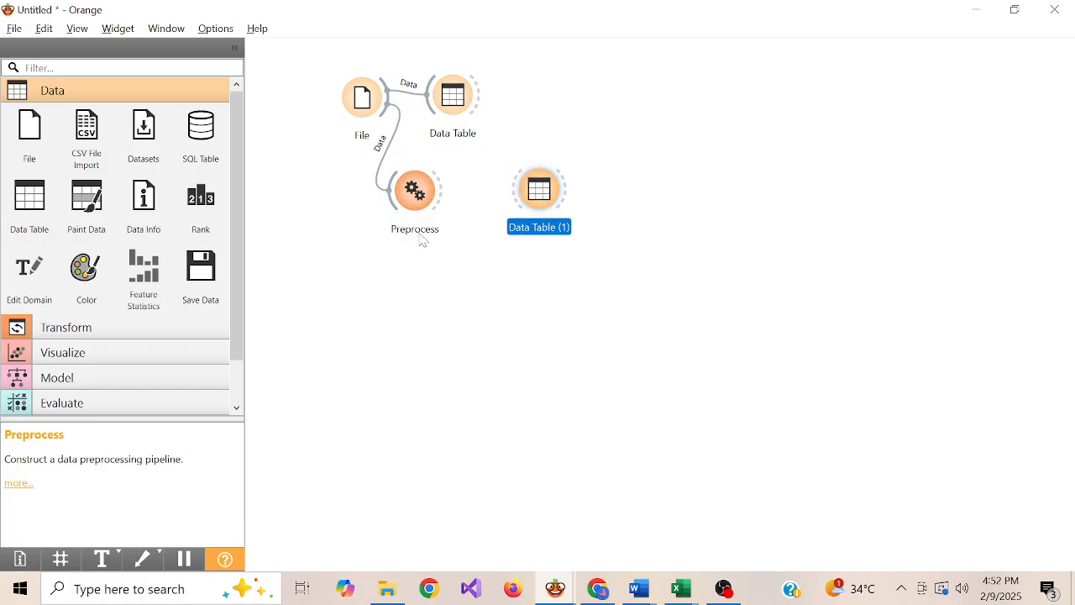
{"action": "left_click_drag", "start_coordinate": [446, 197], "coordinate": [516, 199]}
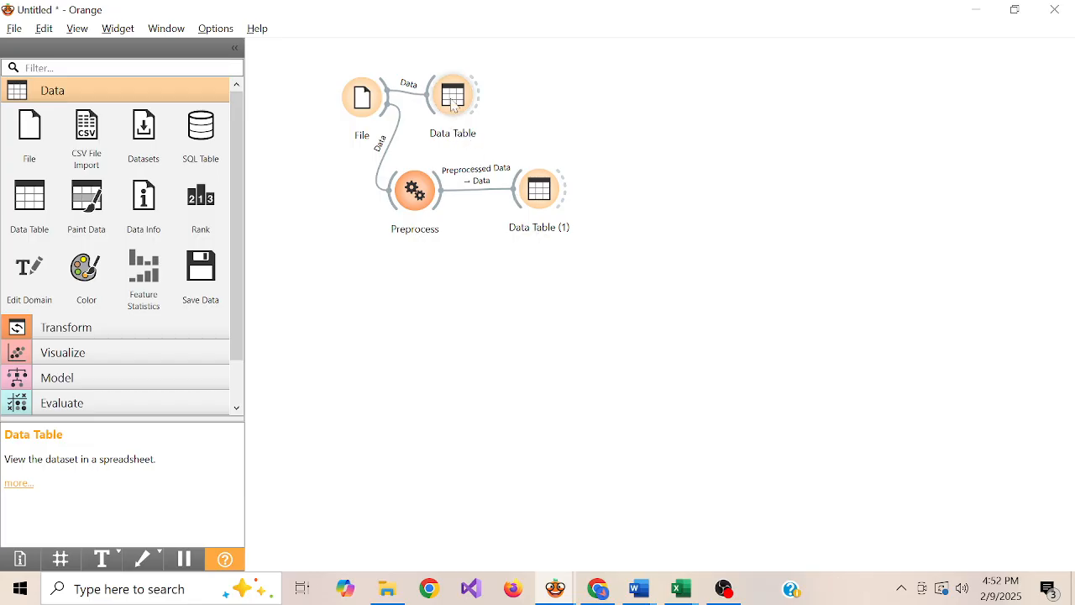
{"action": "mouse_move", "coordinate": [454, 106]}
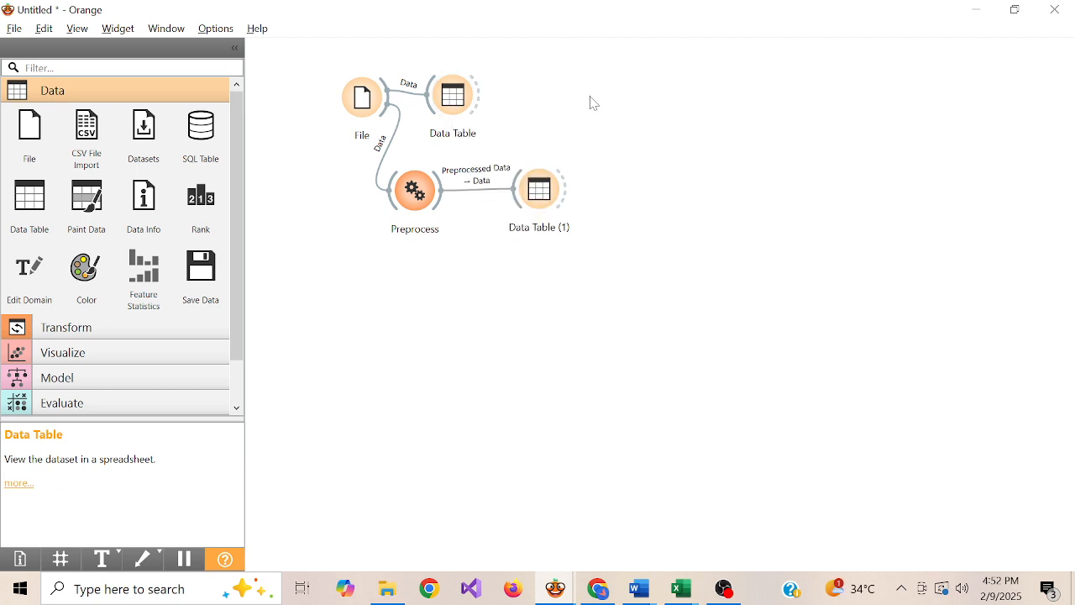
Open the data table linked to Preprocess and check the remaining rows for missing values
{"action": "mouse_move", "coordinate": [545, 208]}
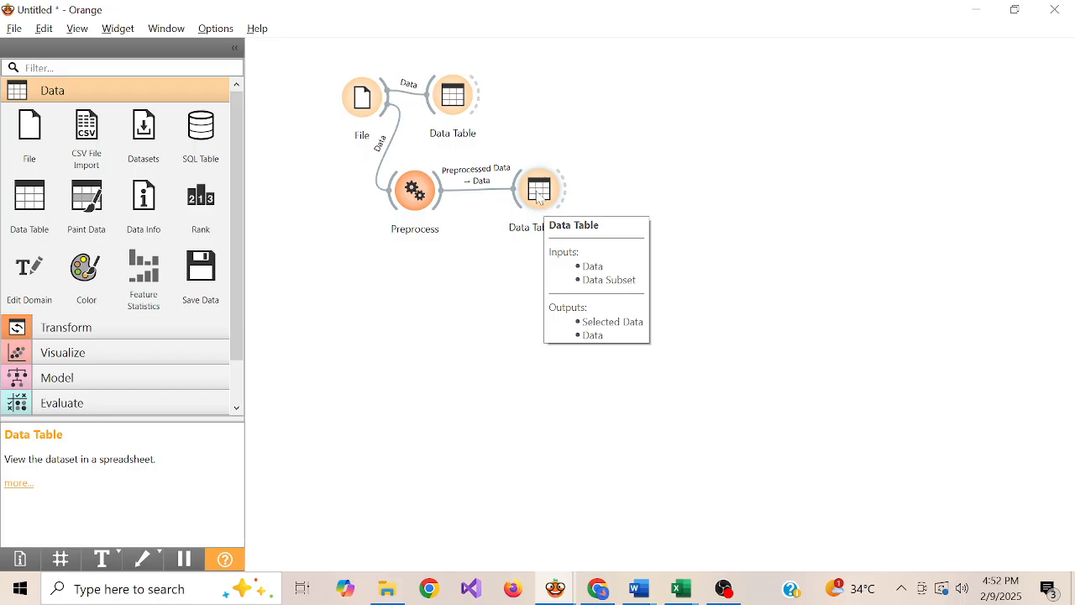
{"action": "double_click", "coordinate": [540, 197]}
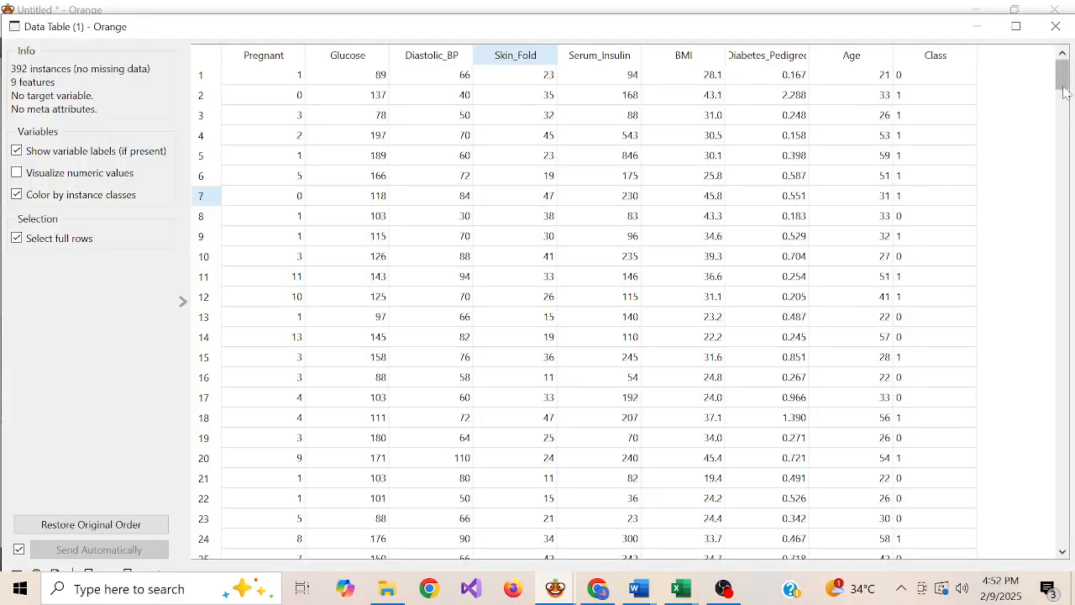
{"action": "mouse_move", "coordinate": [1063, 81]}
{"action": "left_mouse_down"}
{"action": "mouse_move", "coordinate": [1064, 588]}
{"action": "mouse_move", "coordinate": [1063, 74]}
{"action": "left_mouse_up"}
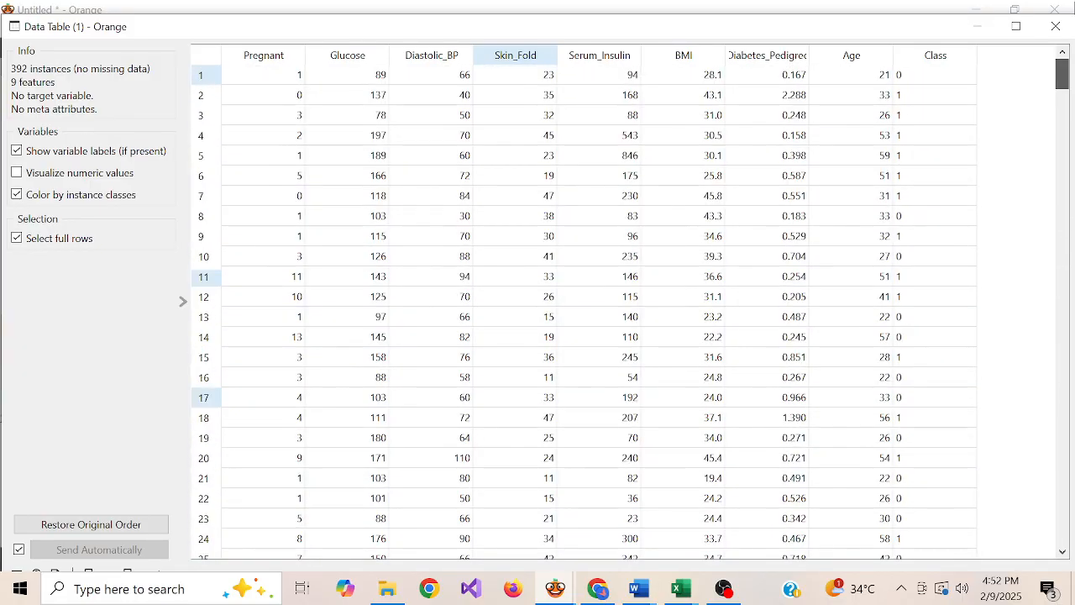
{"action": "left_click", "coordinate": [1057, 26]}
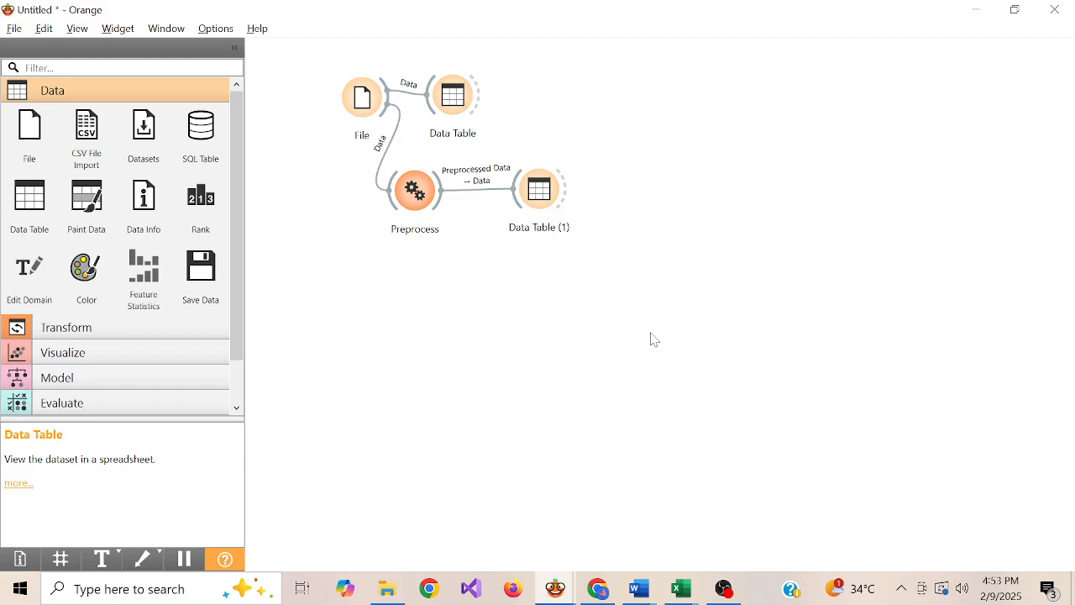
{"action": "key", "text": "alt+Tab"}
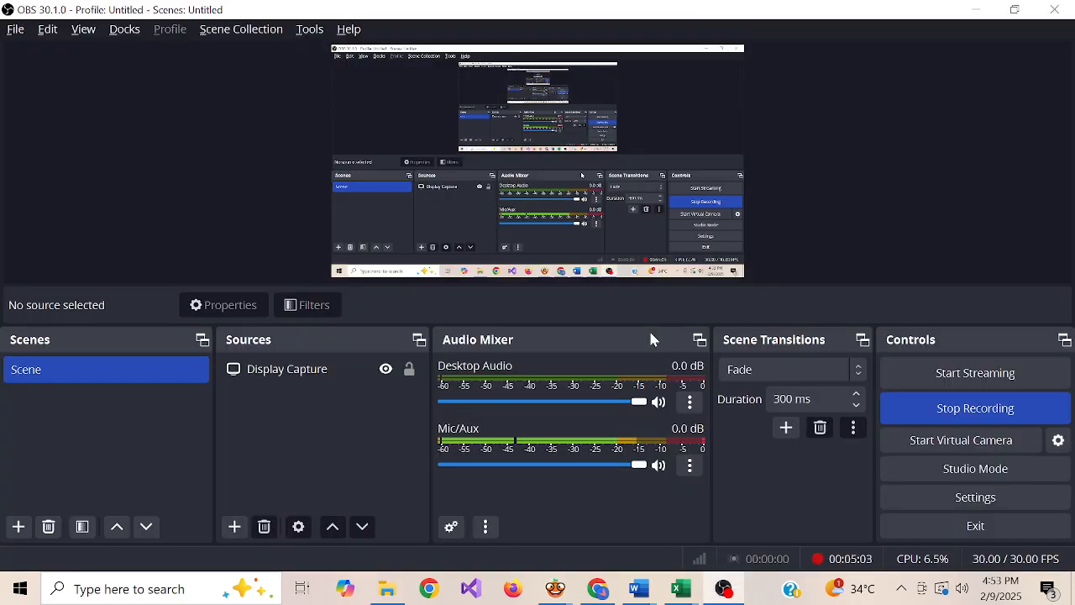